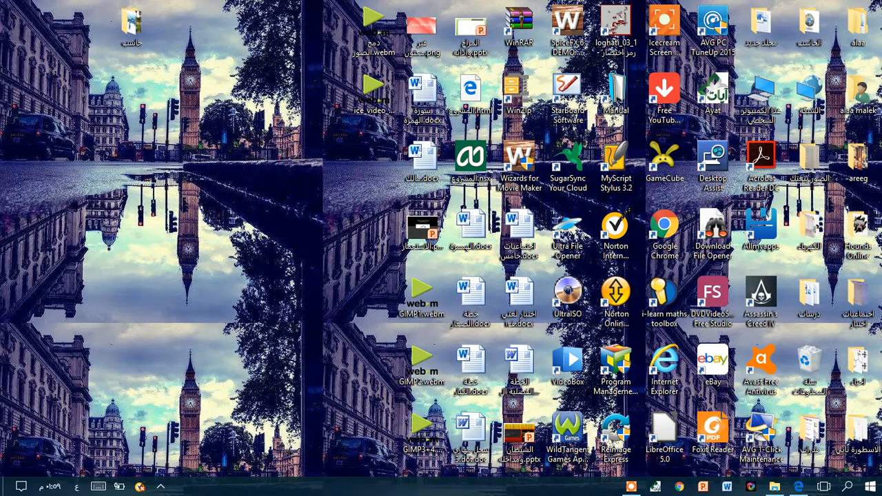
# Launch audacity.exe from the audacity-win-2.0.5 folder inside الوسائط المتعددة on the DVD-RW drive (E:).
pyautogui.click(633, 490)
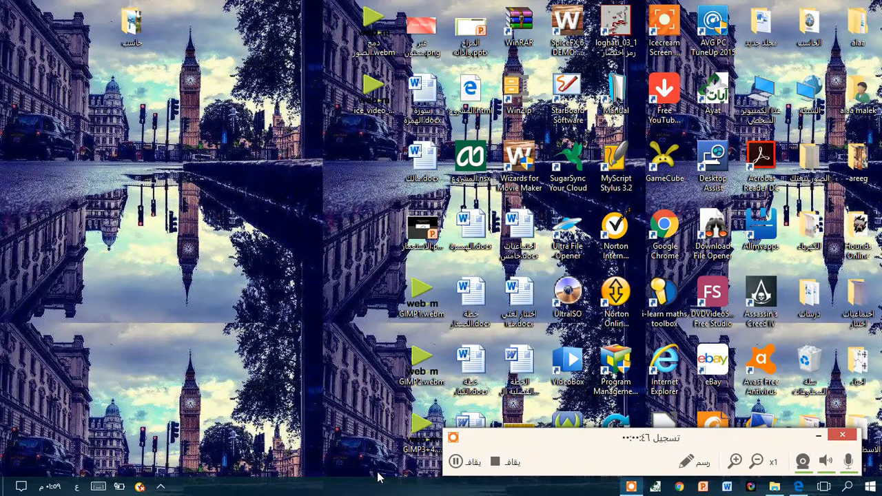
pyautogui.click(775, 489)
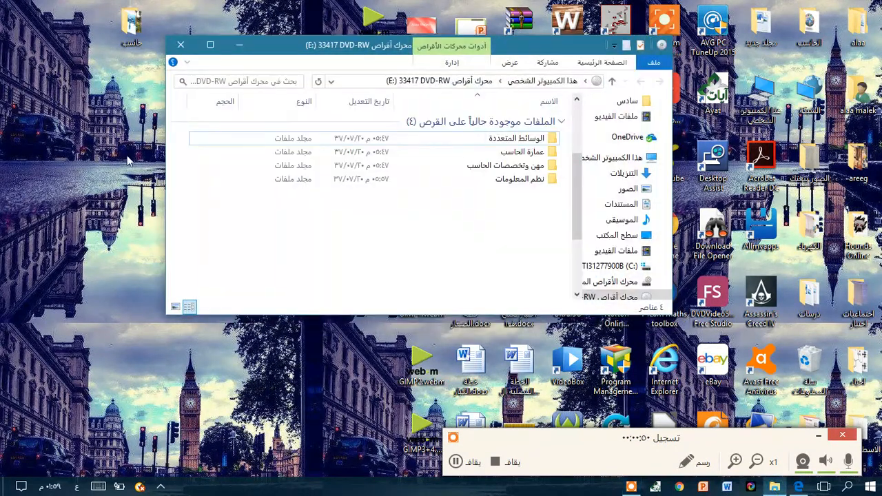
pyautogui.doubleClick(488, 139)
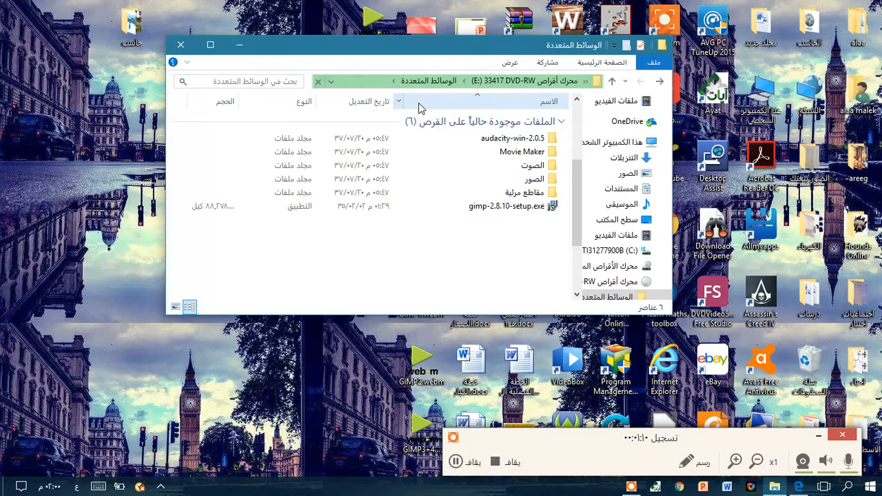
pyautogui.doubleClick(500, 140)
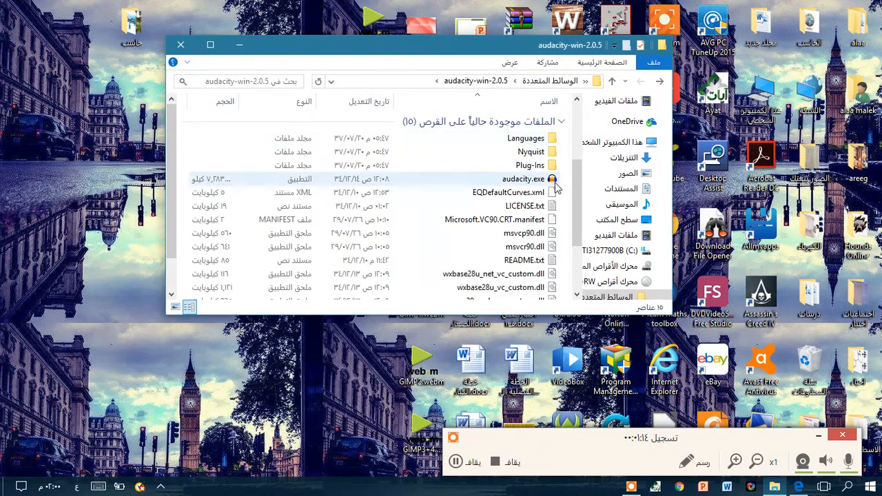
pyautogui.click(549, 180)
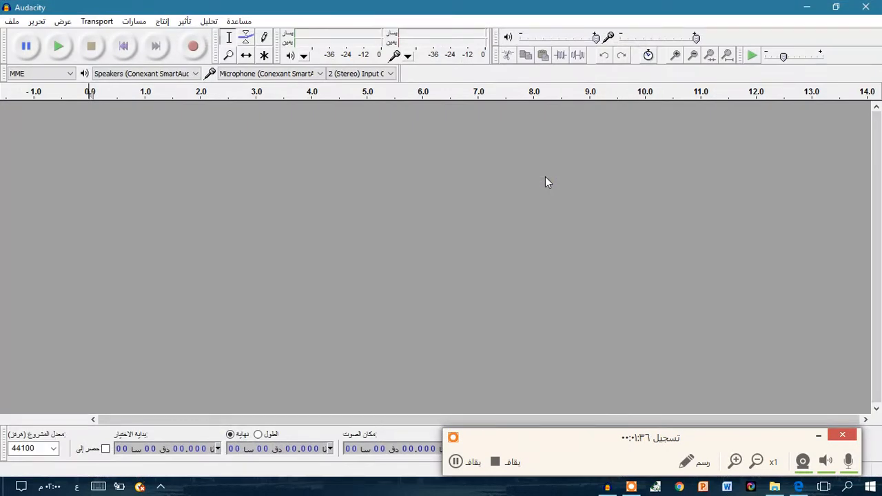
# Look through the list of toolbars that can be shown or hidden, leaving the settings as they are.
pyautogui.click(62, 22)
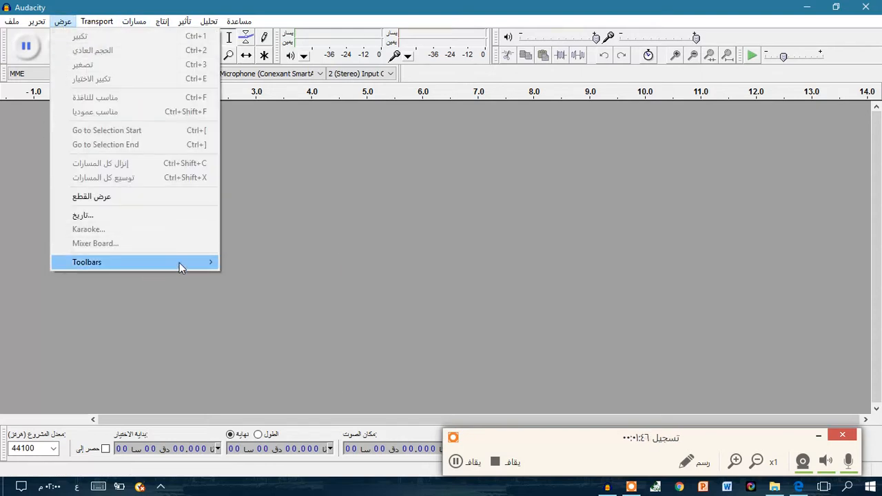
pyautogui.moveTo(179, 263)
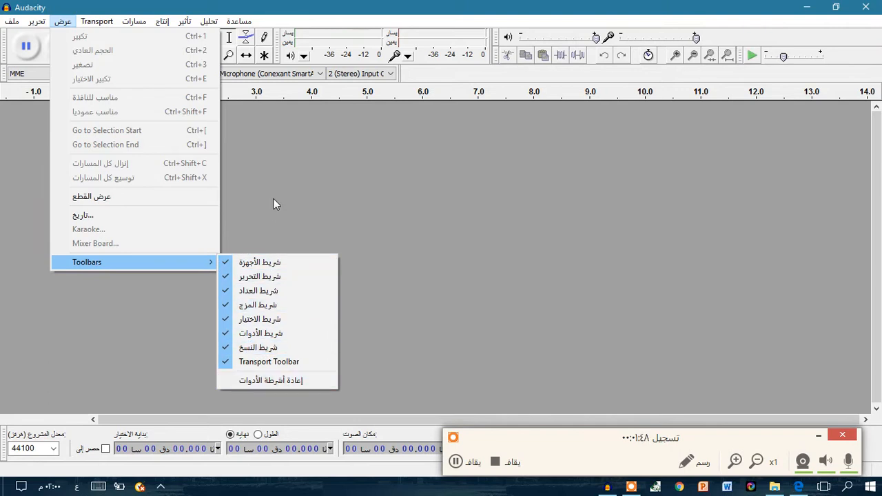
pyautogui.click(503, 234)
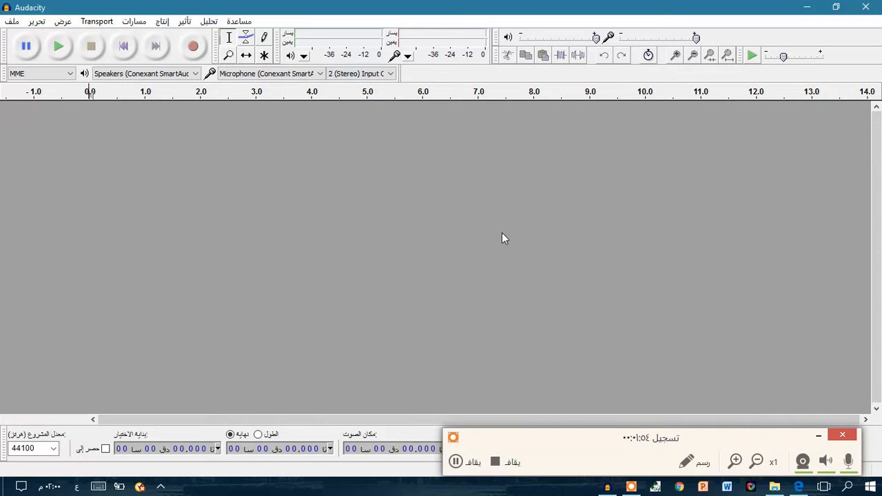
# Start an audio import and browse to the desktop (سطح المكتب).
pyautogui.click(11, 22)
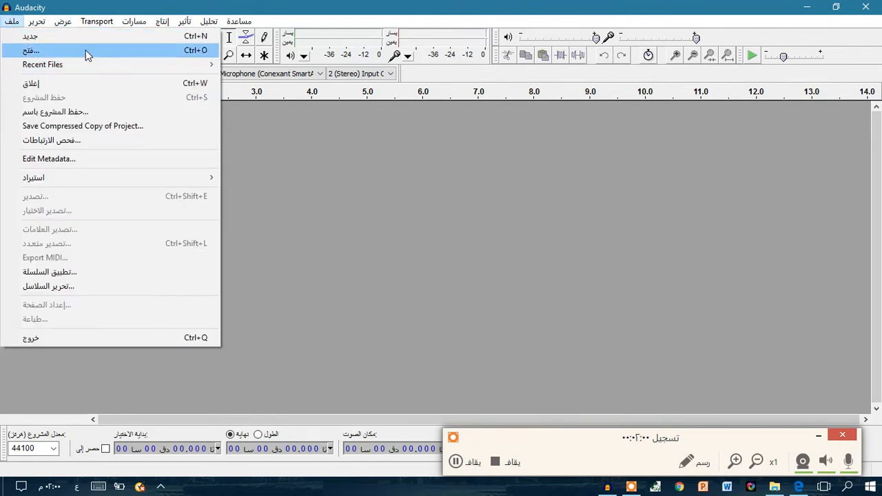
pyautogui.moveTo(66, 184)
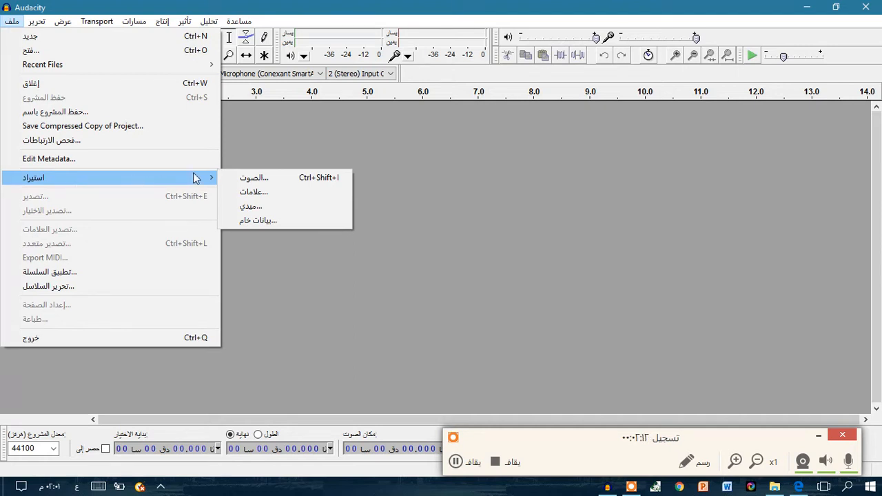
pyautogui.click(276, 180)
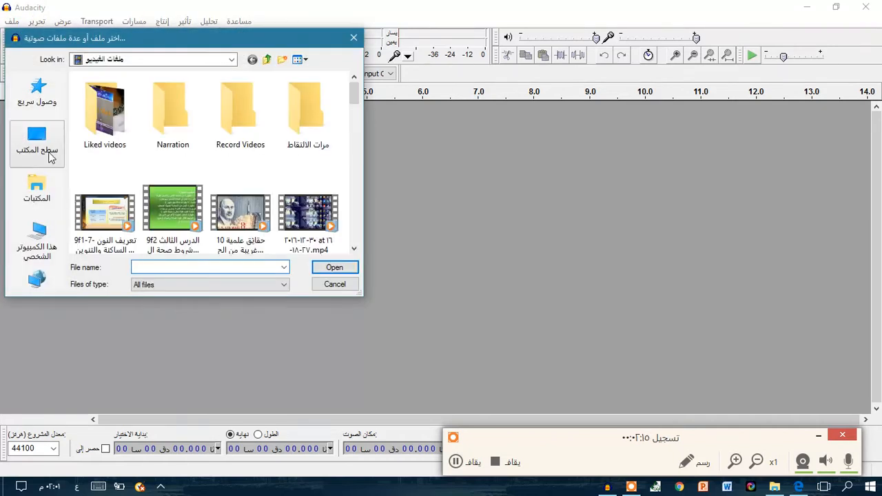
pyautogui.click(31, 200)
pyautogui.click(37, 141)
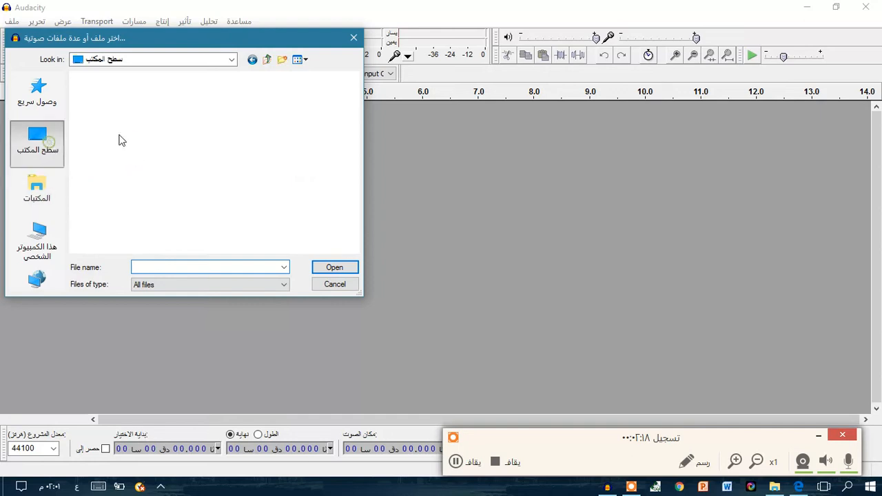
pyautogui.scroll(-10, 219, 185)
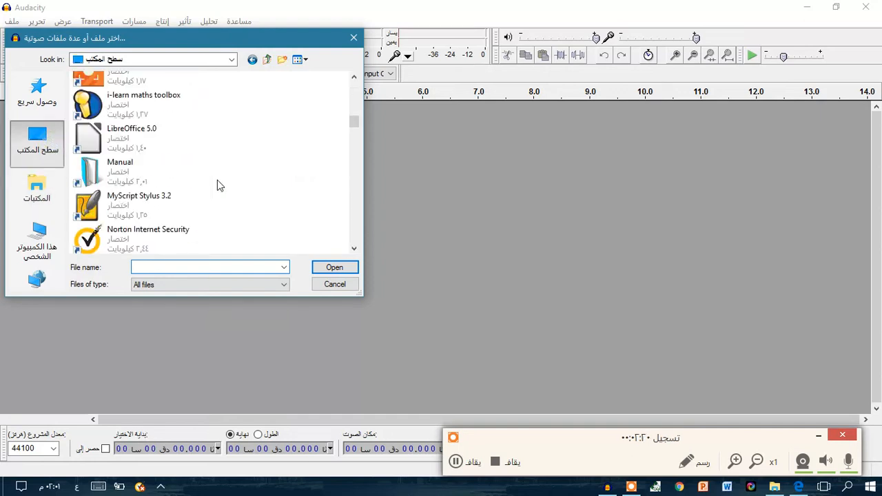
pyautogui.scroll(-5, 218, 185)
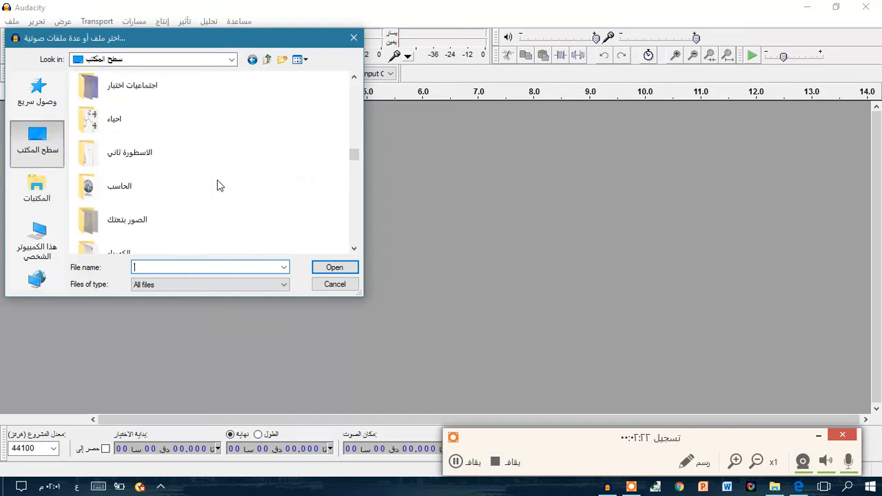
pyautogui.doubleClick(137, 183)
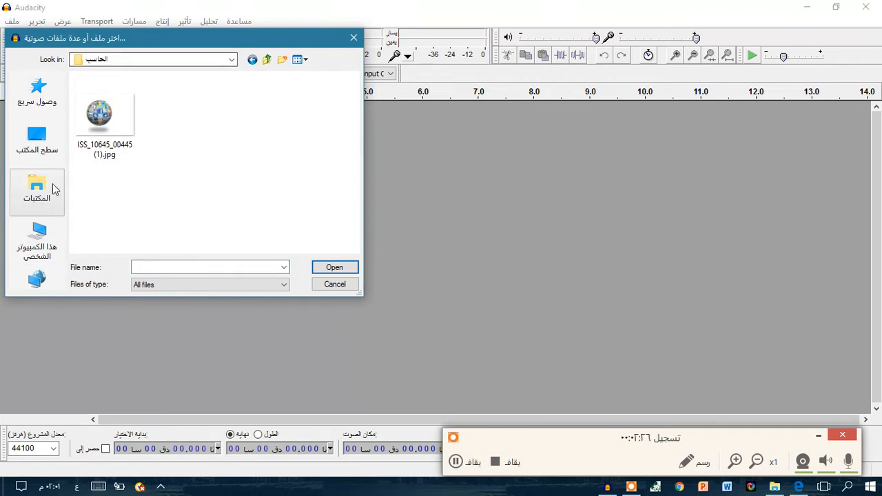
pyautogui.click(36, 141)
pyautogui.scroll(-5, 210, 190)
pyautogui.scroll(1, 210, 190)
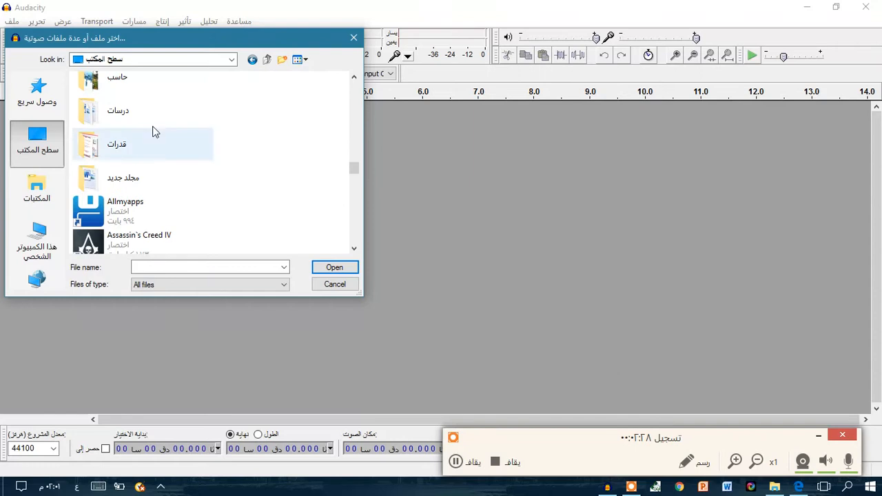
pyautogui.click(142, 97)
pyautogui.doubleClick(143, 96)
pyautogui.click(156, 80)
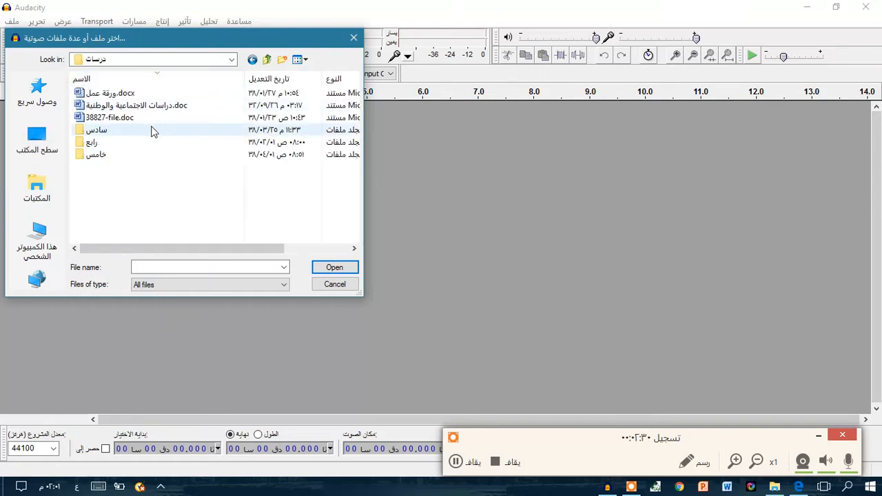
# Import aahat6.mp3 from the الصوت folder inside the desktop folder حاسب.
pyautogui.click(36, 141)
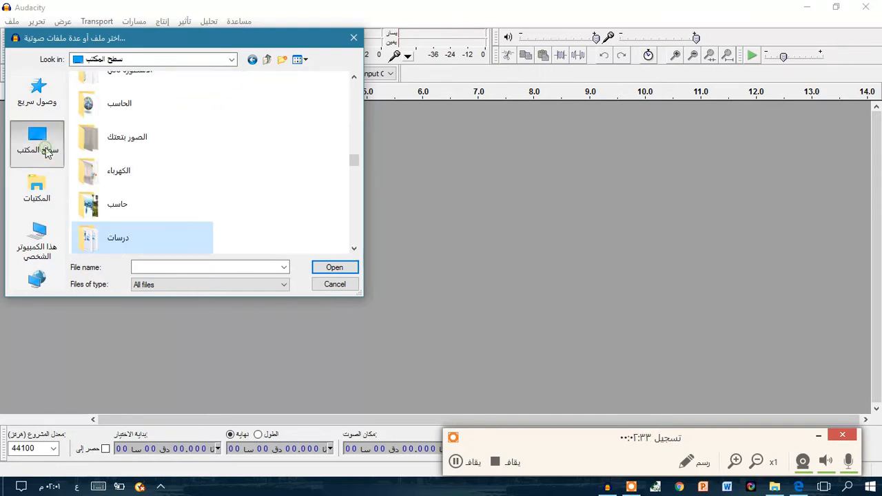
pyautogui.doubleClick(152, 218)
pyautogui.doubleClick(115, 126)
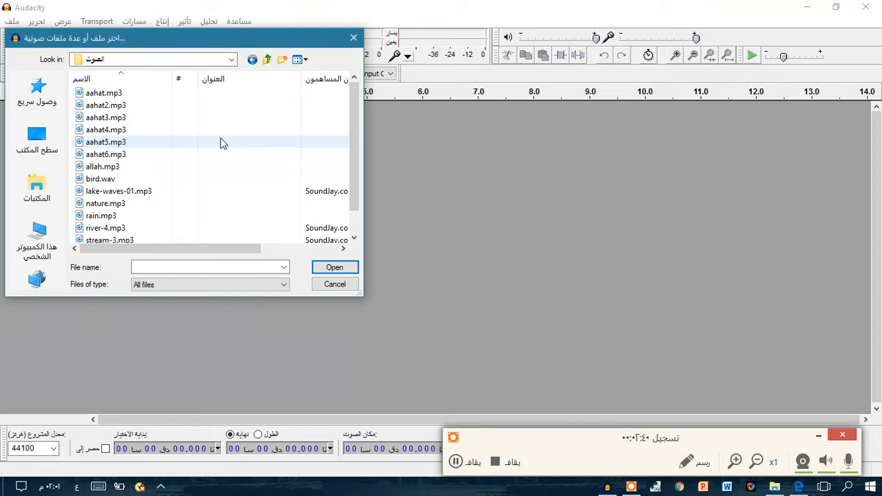
pyautogui.click(122, 155)
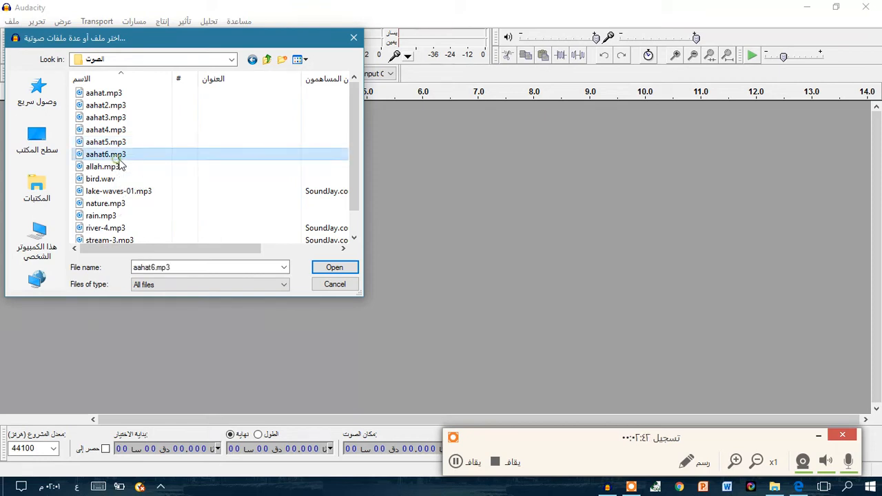
pyautogui.click(332, 267)
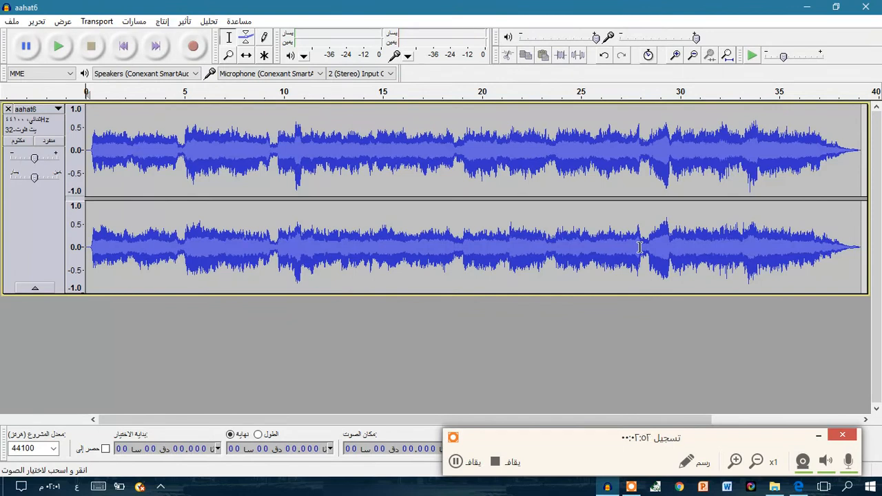
# Play the imported aahat6 track from the beginning, restart it, pause it and stop playback.
pyautogui.click(64, 56)
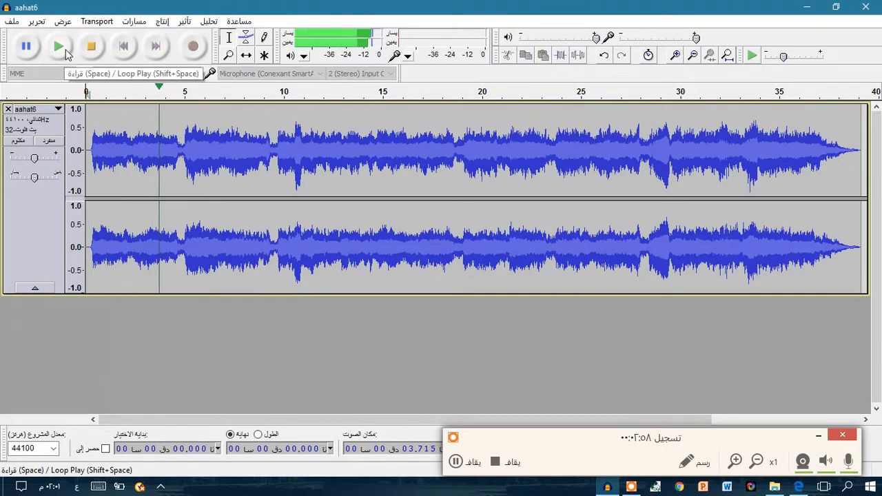
pyautogui.click(67, 55)
pyautogui.click(62, 53)
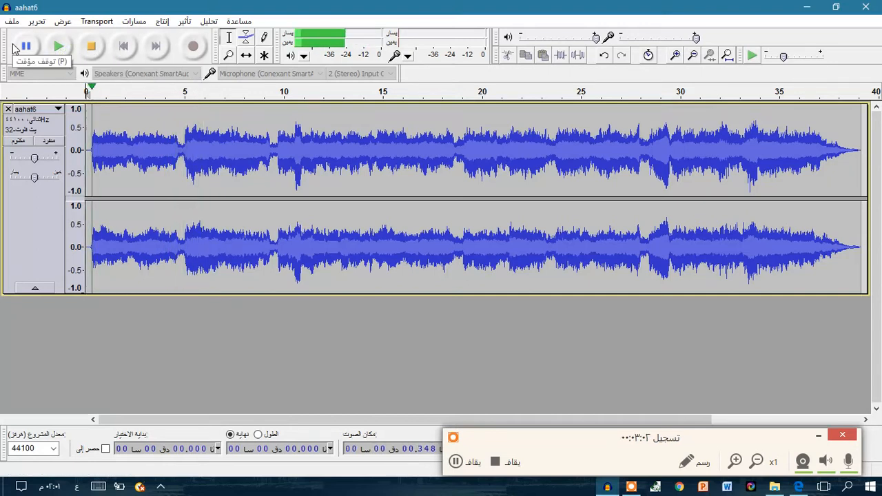
pyautogui.click(26, 46)
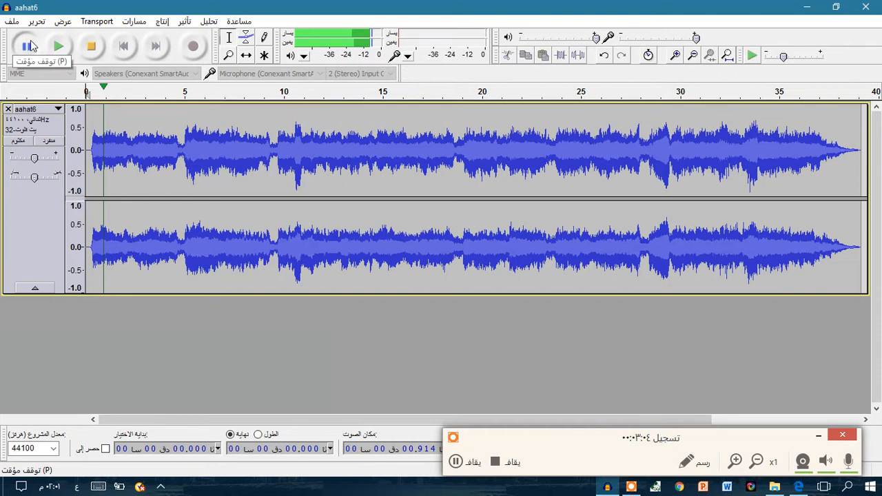
pyautogui.click(89, 51)
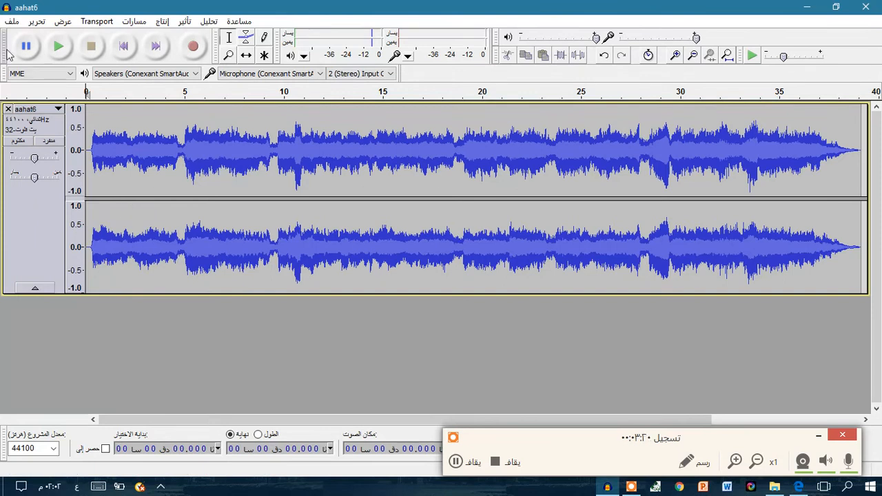
# Place the cursor at about 19 seconds in the aahat6 track and play from that point.
pyautogui.click(58, 46)
pyautogui.click(476, 114)
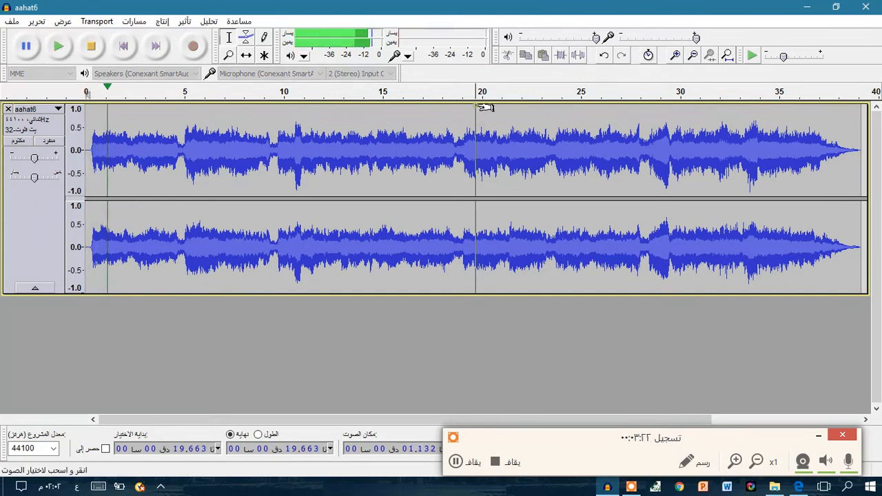
pyautogui.press('space')
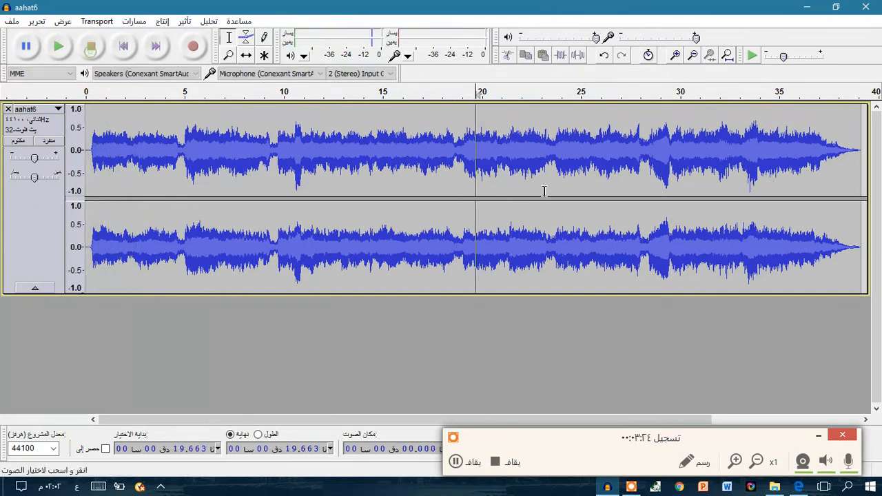
pyautogui.click(463, 112)
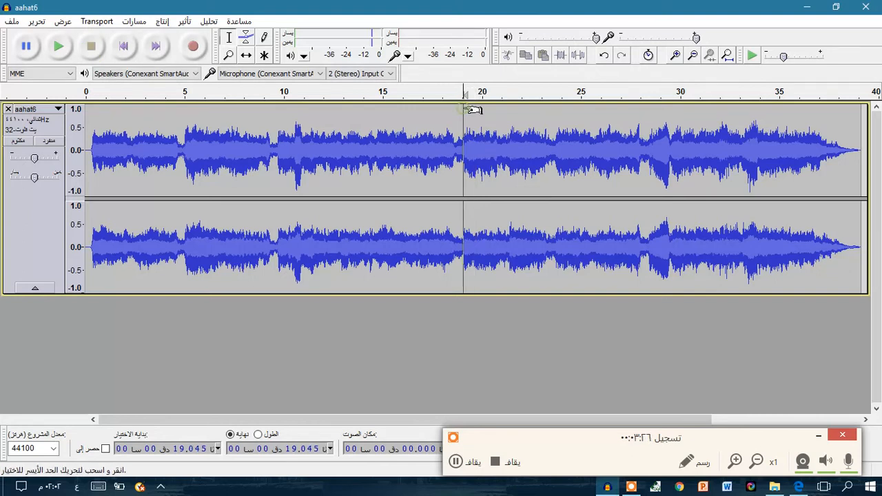
pyautogui.click(69, 49)
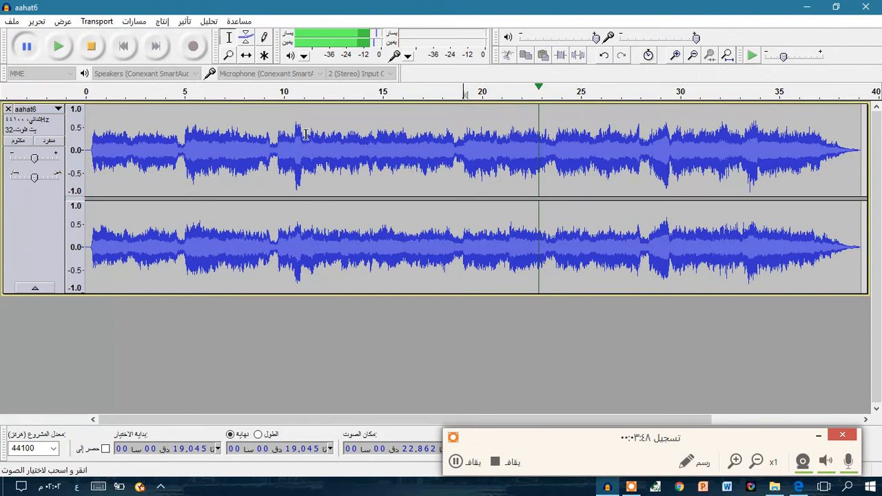
# Select the section from about 9.7 to 13.15 seconds with the Selection tool and play only that part.
pyautogui.click(230, 42)
pyautogui.moveTo(278, 109); pyautogui.dragTo(346, 111)
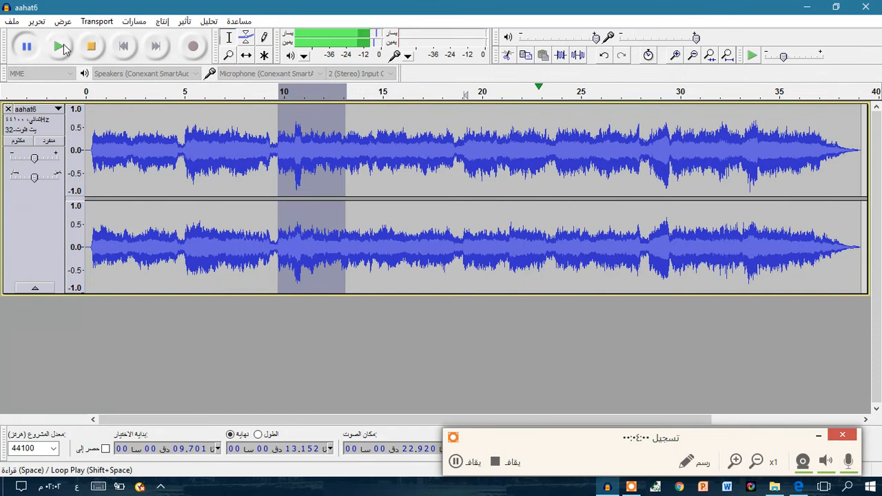
pyautogui.click(61, 47)
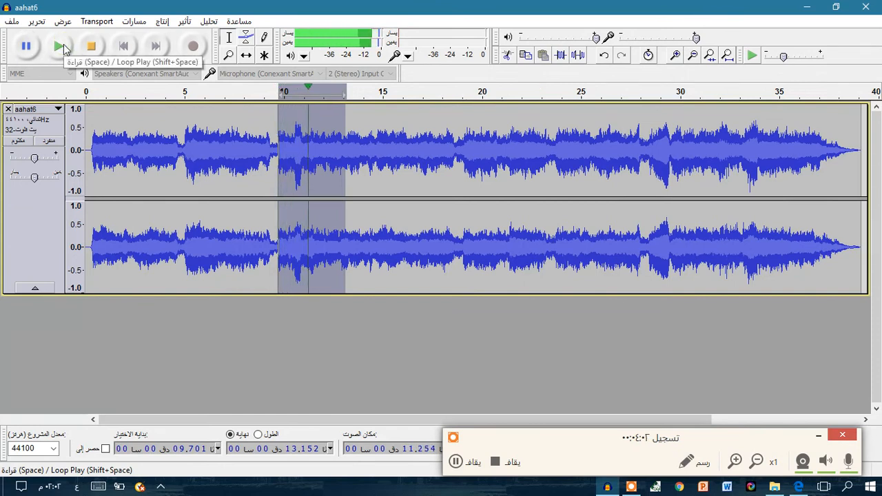
pyautogui.click(100, 53)
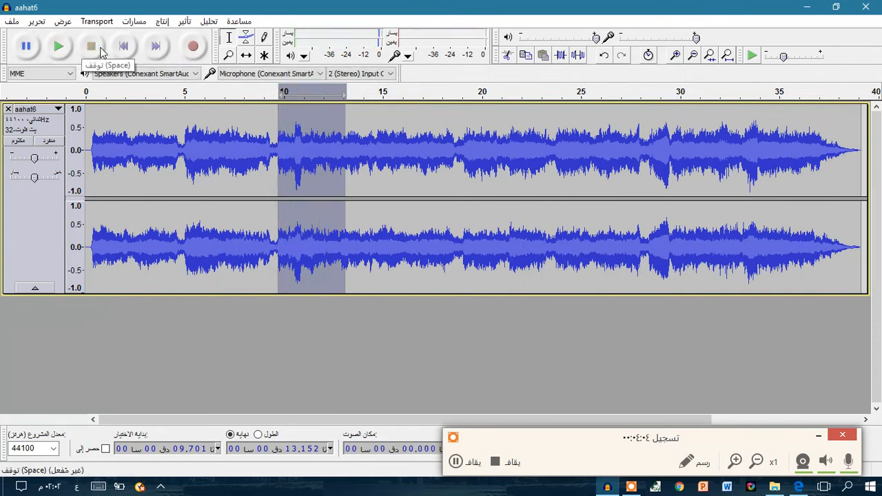
# Delete the selected section from the aahat6 track.
pyautogui.click(38, 21)
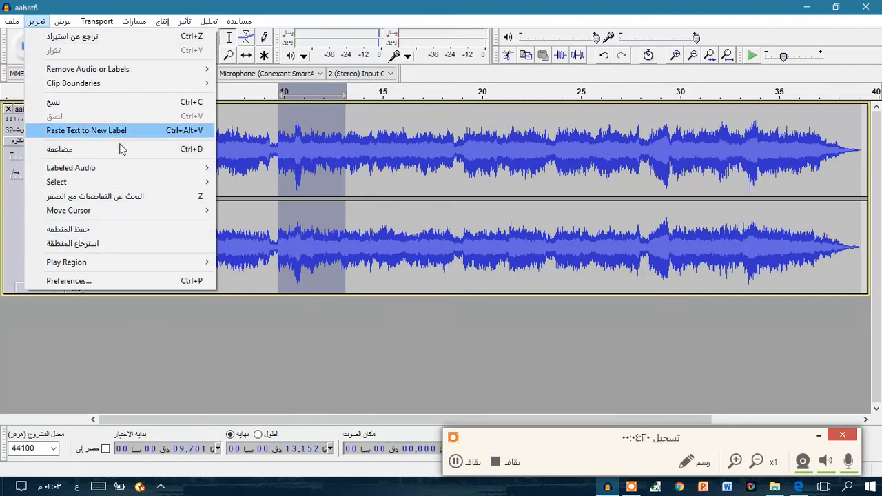
pyautogui.click(347, 135)
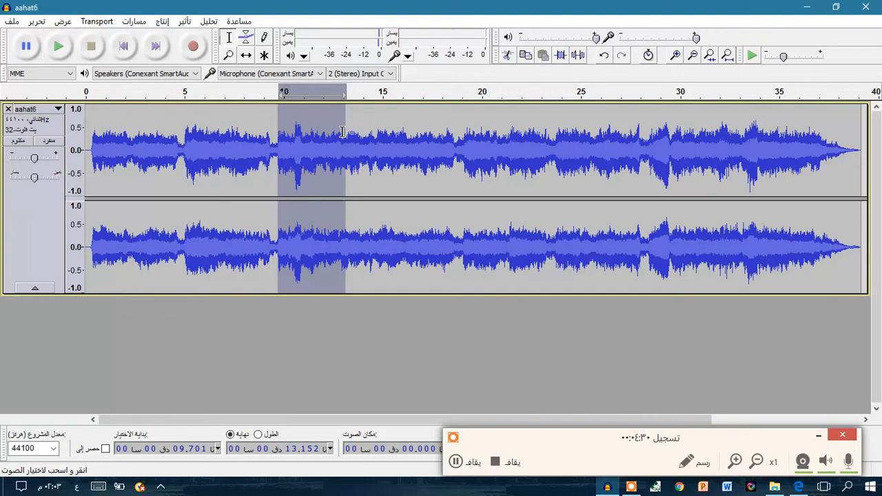
pyautogui.press('Delete')
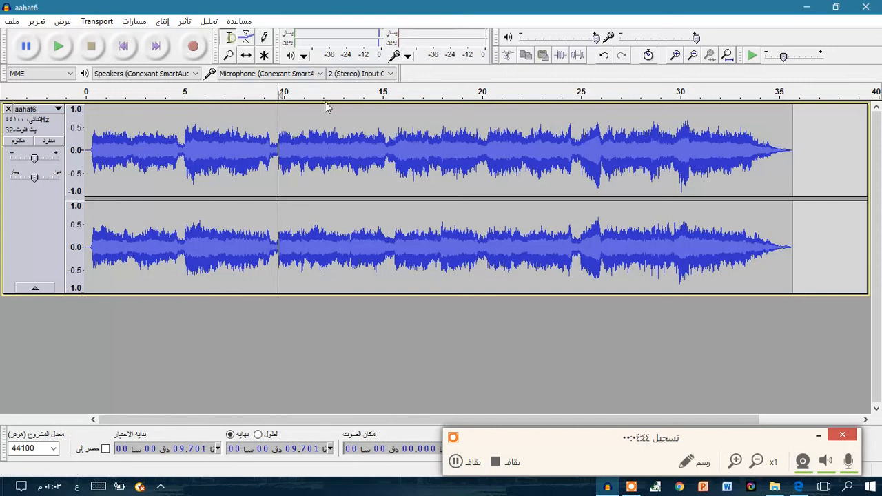
# Select the section from about 10.2 to 15.04 seconds of the aahat6 track and cut it.
pyautogui.moveTo(288, 105); pyautogui.dragTo(383, 109)
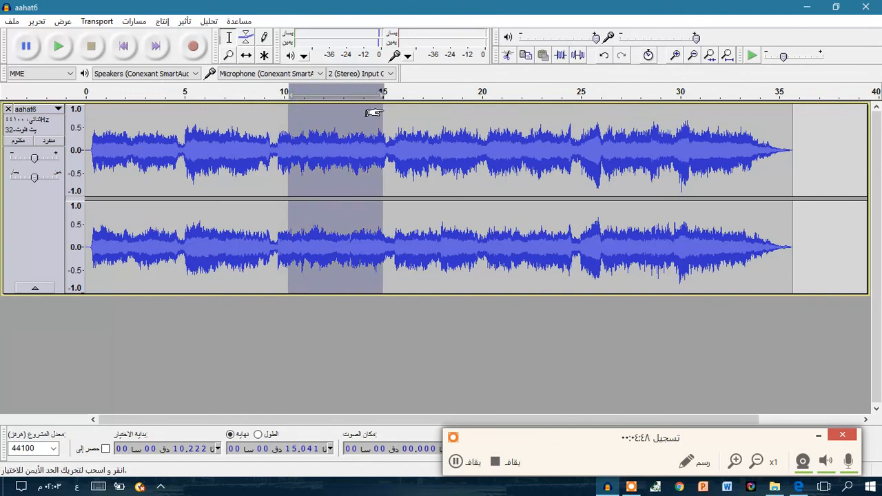
pyautogui.click(41, 22)
pyautogui.moveTo(109, 73)
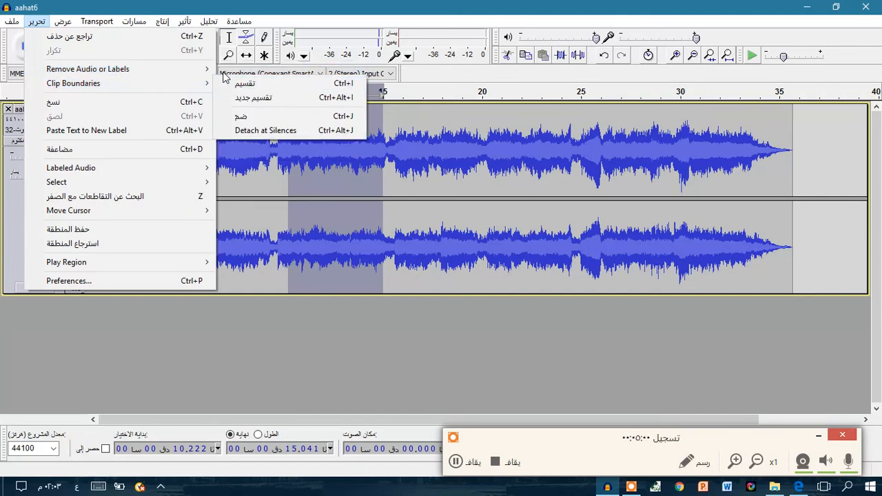
pyautogui.moveTo(202, 77)
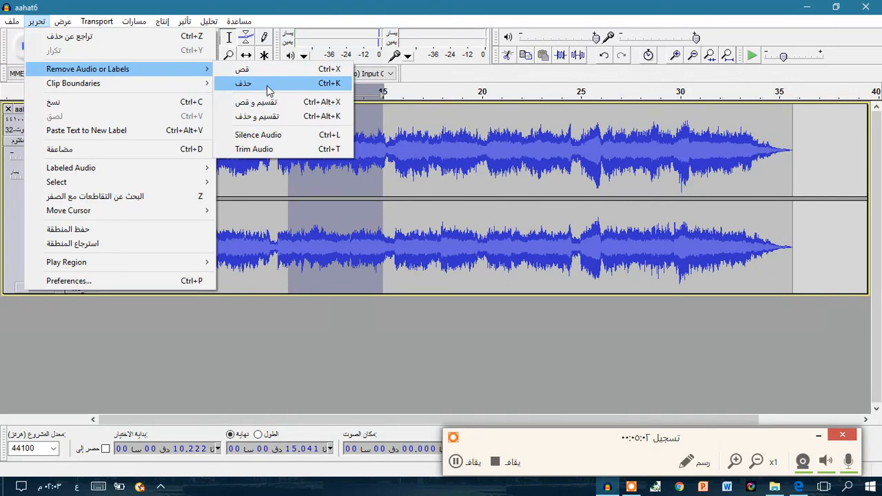
pyautogui.click(281, 69)
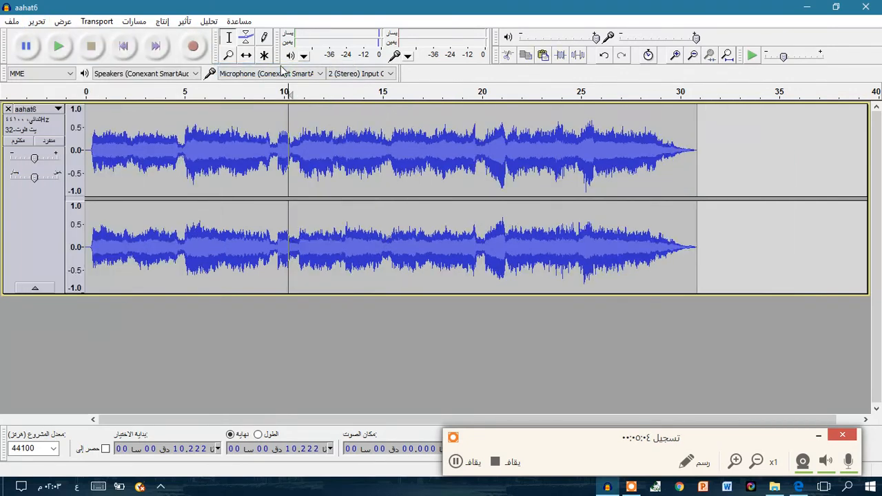
# Place the cursor at about 25.46 seconds in the aahat6 track and paste the cut section there.
pyautogui.click(717, 134)
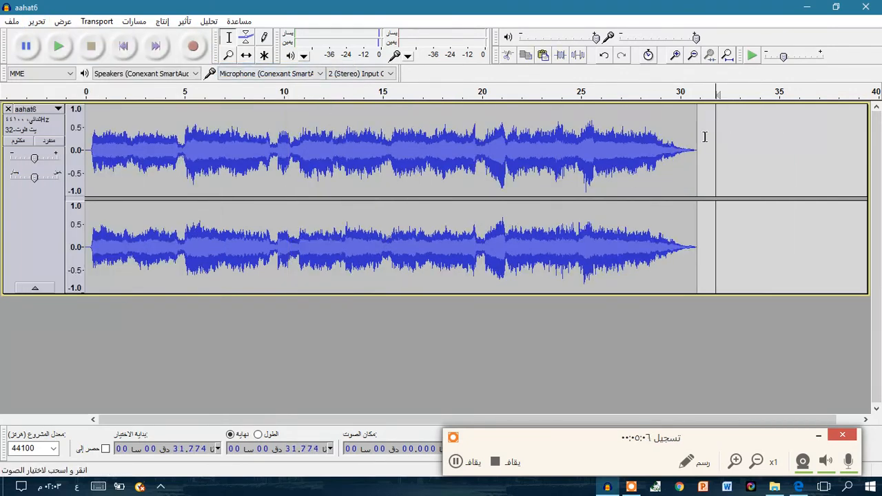
pyautogui.click(590, 150)
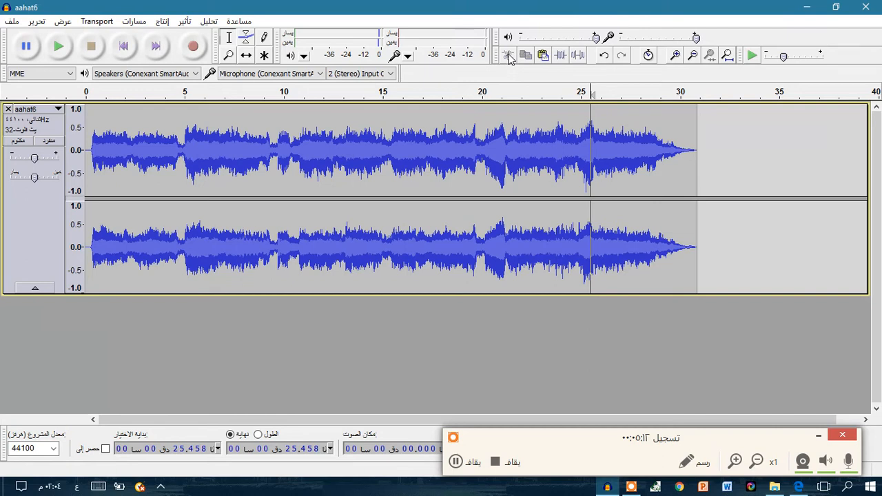
pyautogui.click(544, 55)
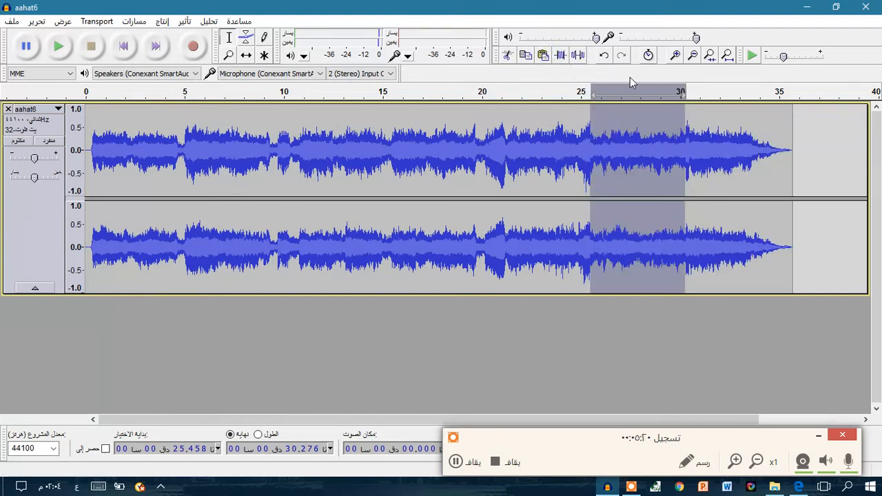
# Undo the paste, paste the cut section again at the same position and clear the track selection.
pyautogui.click(604, 55)
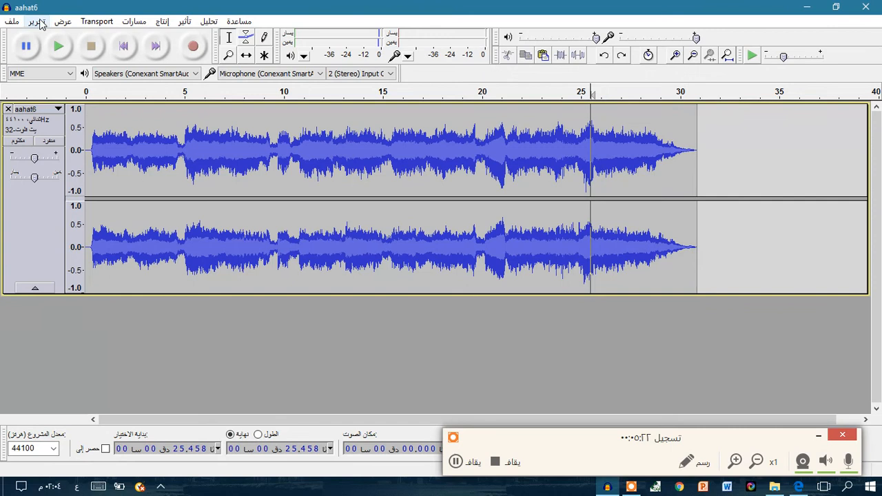
pyautogui.click(40, 24)
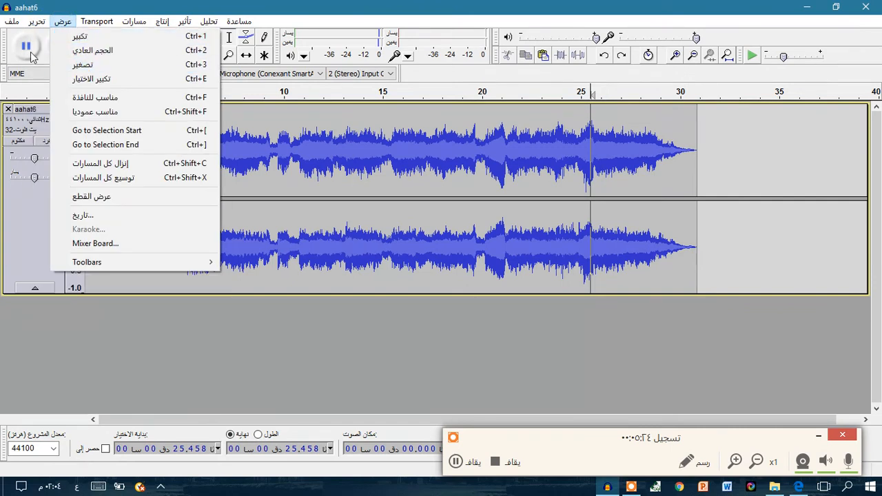
pyautogui.click(58, 118)
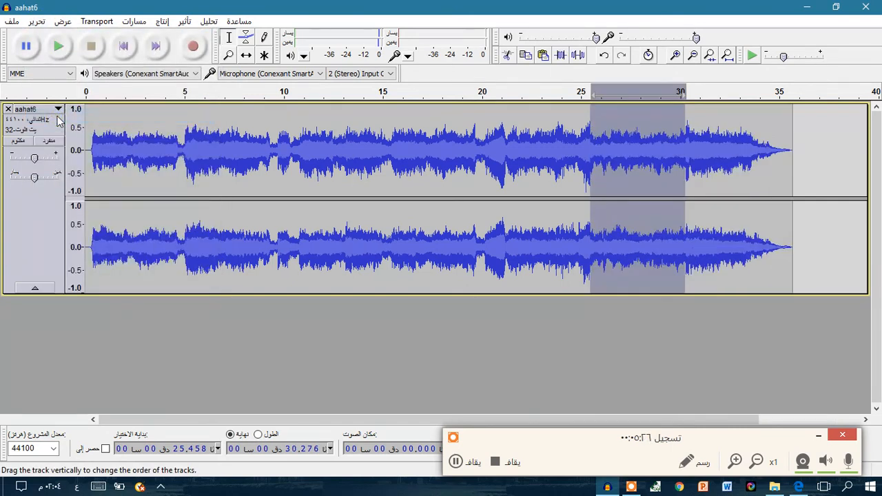
pyautogui.click(514, 363)
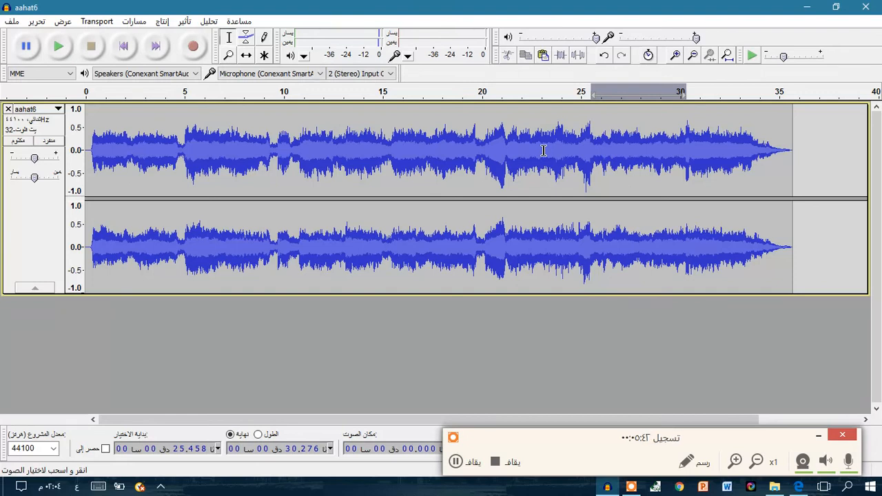
# Export the edited audio as a WAV (Microsoft) signed 16 bit PCM file named aahat6 into the حاسب folder on the desktop.
pyautogui.click(10, 21)
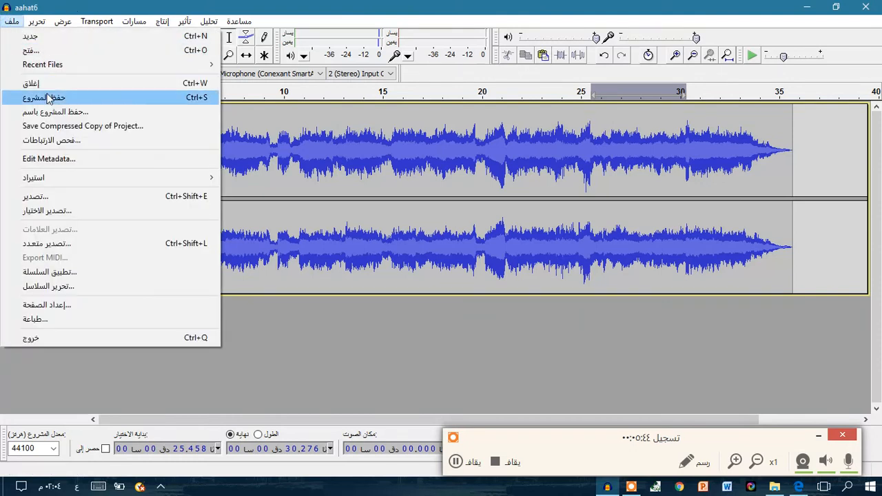
pyautogui.click(85, 199)
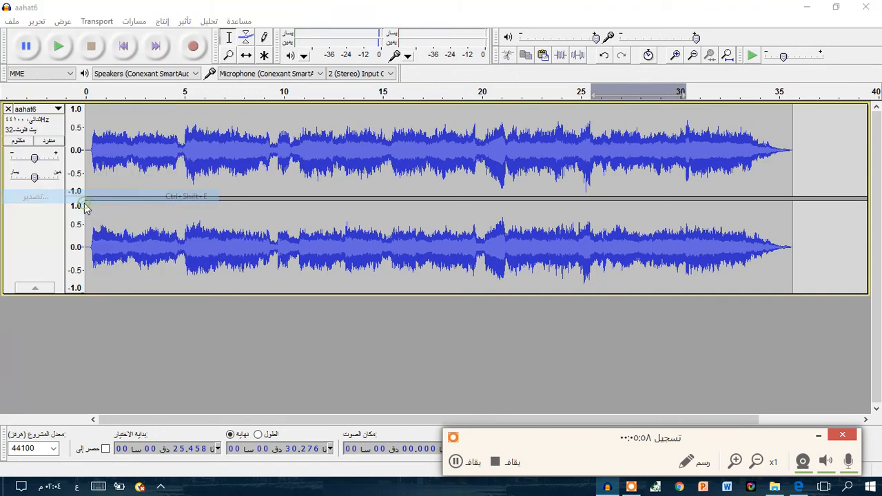
pyautogui.click(40, 162)
pyautogui.scroll(-5, 202, 144)
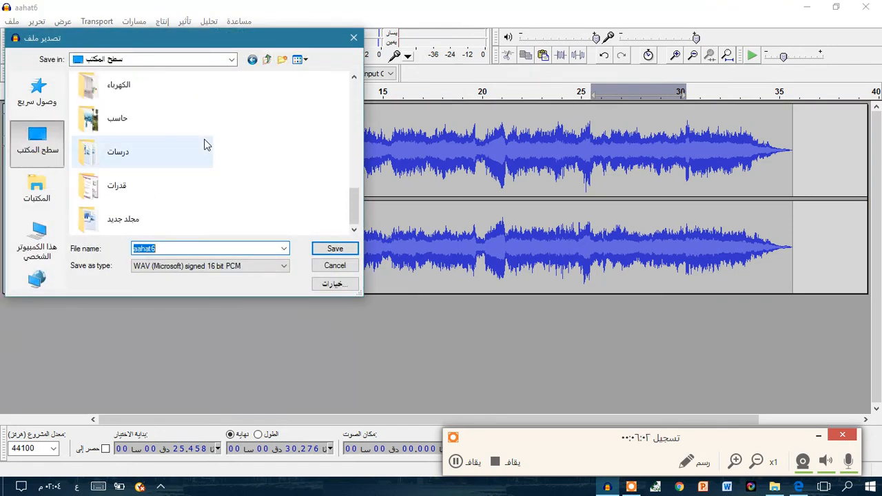
pyautogui.doubleClick(166, 117)
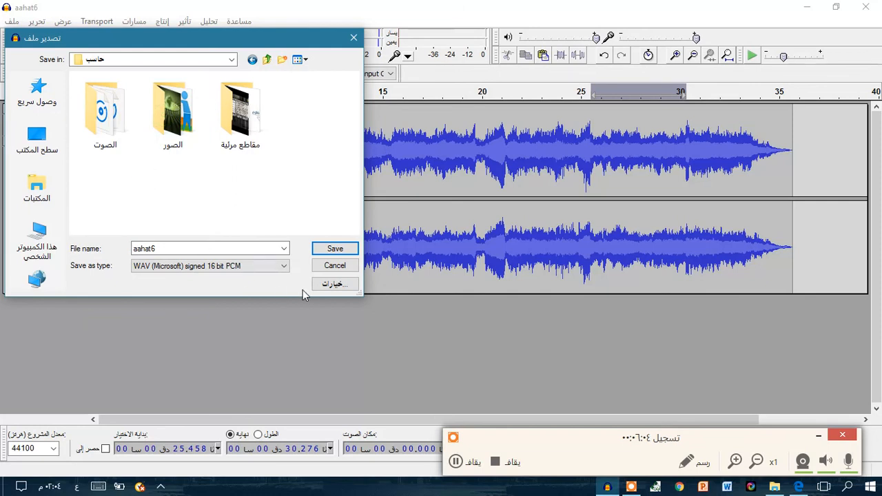
pyautogui.click(338, 249)
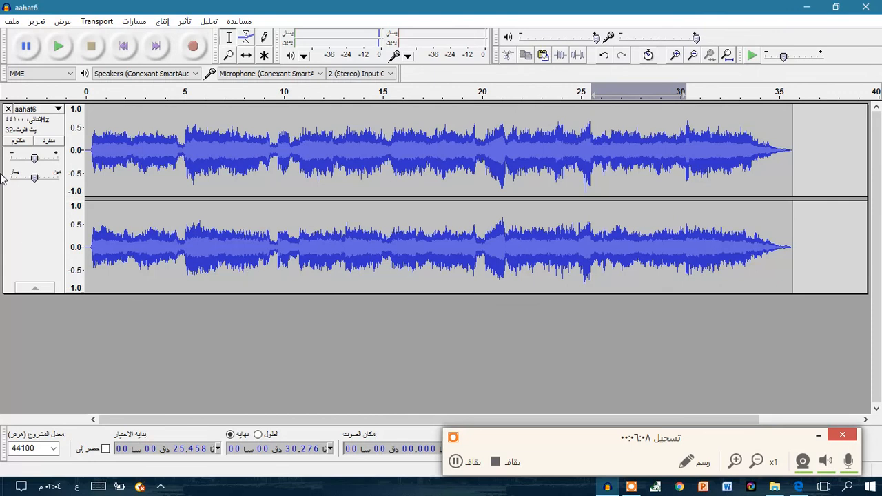
pyautogui.click(516, 368)
# Select the section from about 9.86 to 20.02 seconds and locate the command for exporting only the selection (تصدير الاختيار).
pyautogui.click(12, 21)
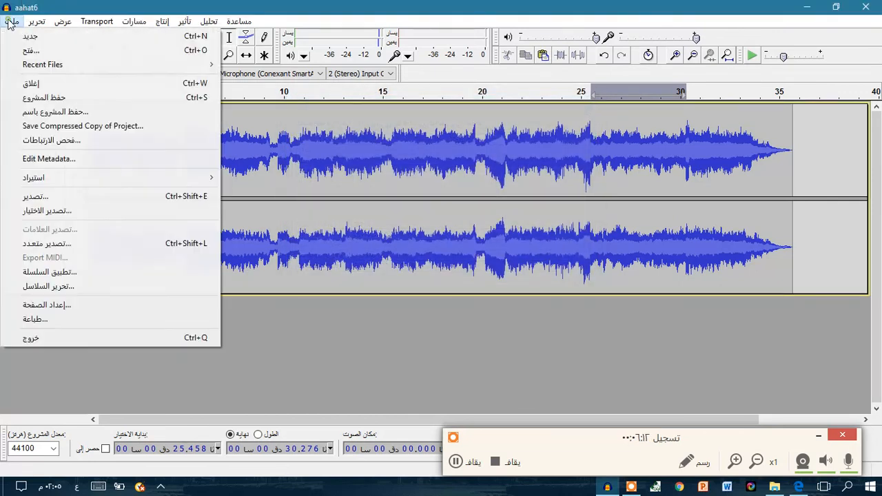
pyautogui.click(699, 174)
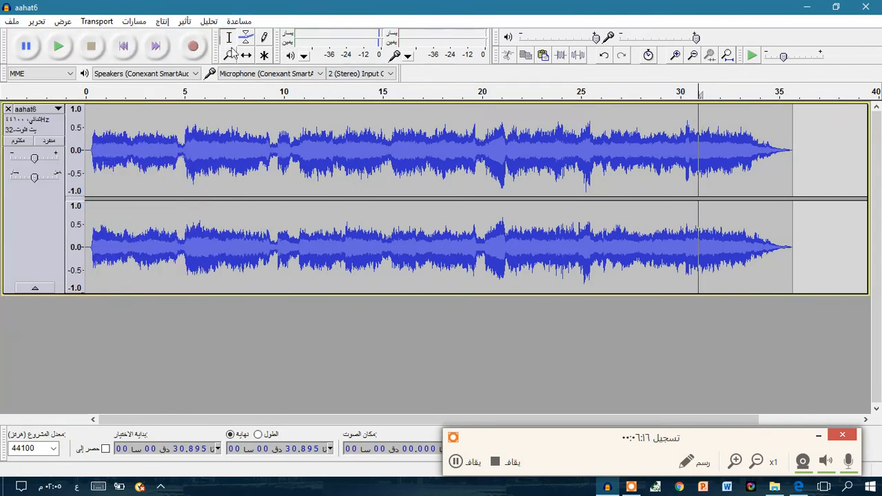
pyautogui.moveTo(282, 114); pyautogui.dragTo(482, 131)
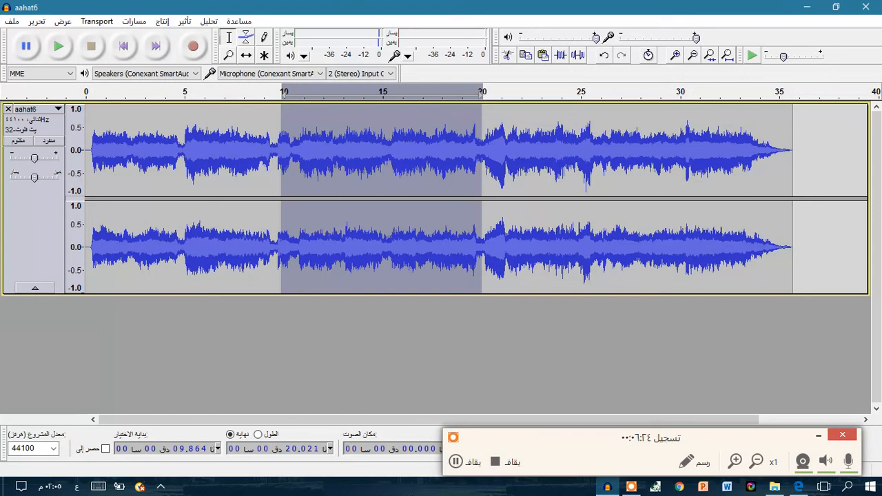
pyautogui.click(12, 23)
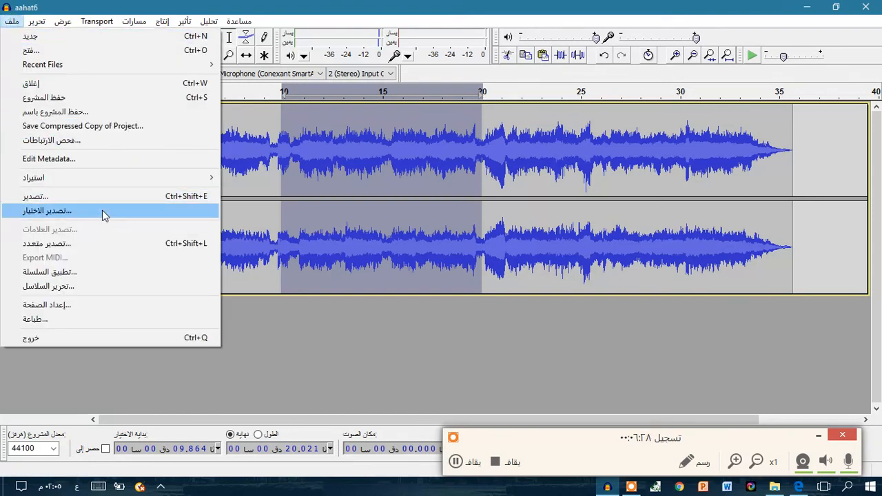
pyautogui.click(489, 364)
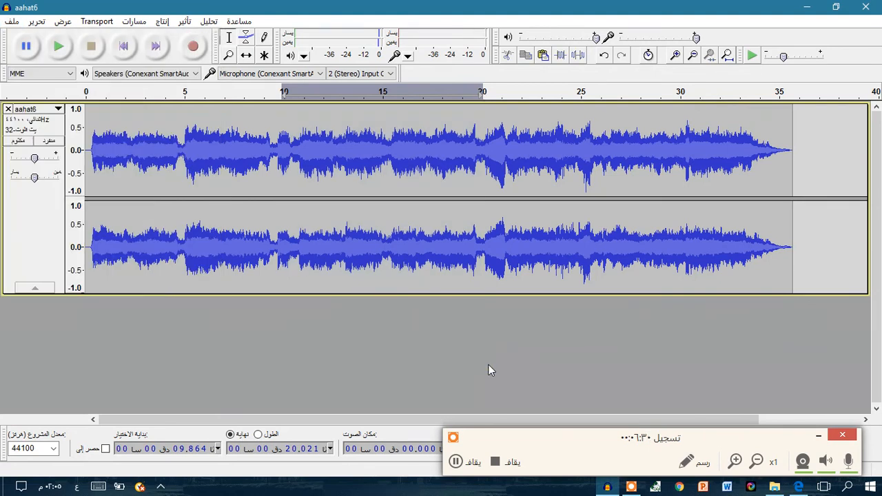